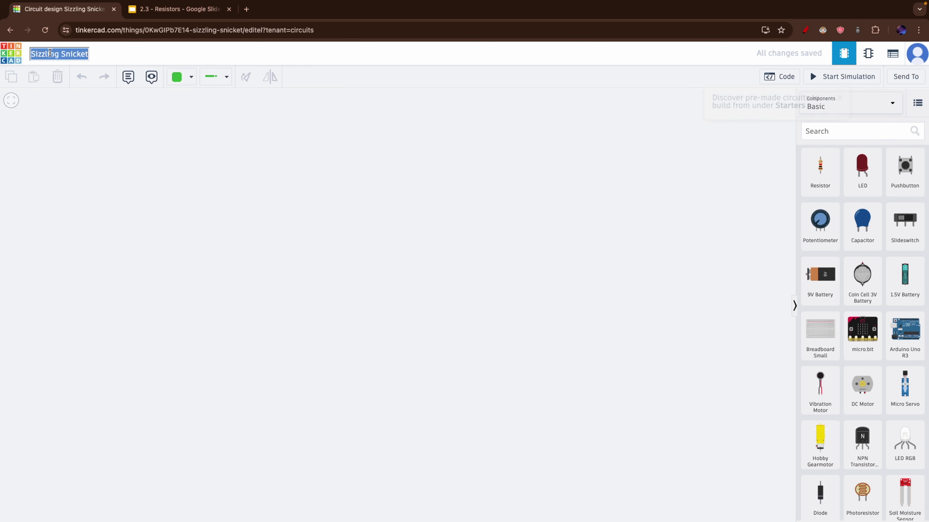
# Rename the design to '2.3 Circuit' and search all components for 'battery'
pyautogui.write('2.3 Circuit')
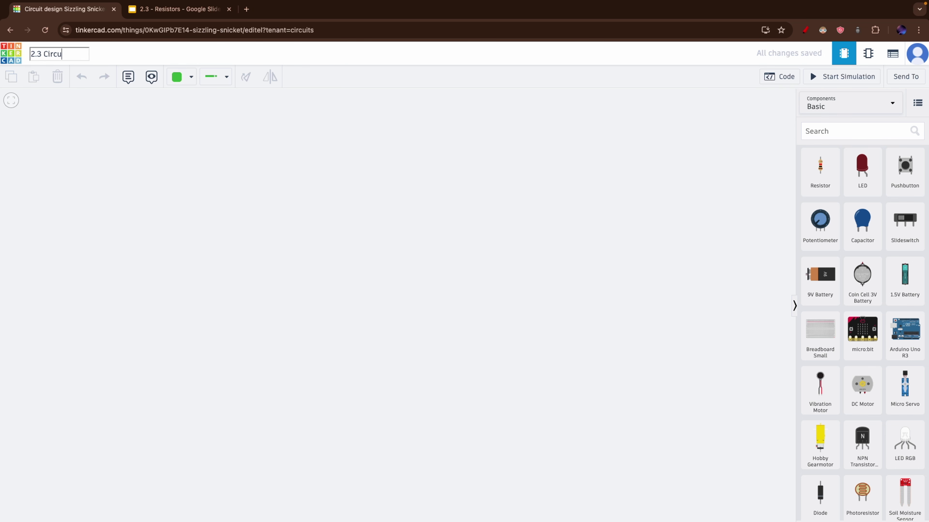
pyautogui.press('Return')
pyautogui.click(822, 112)
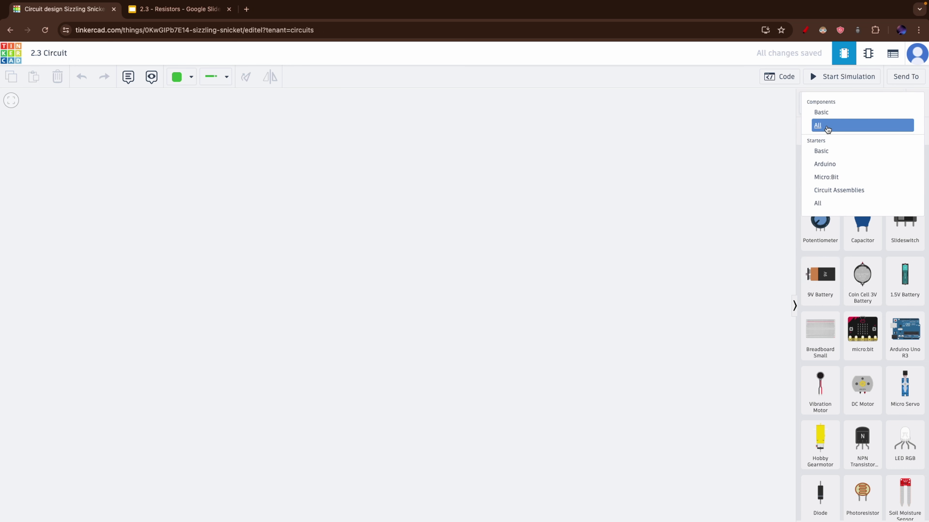
pyautogui.click(818, 123)
pyautogui.click(824, 129)
pyautogui.write('battery')
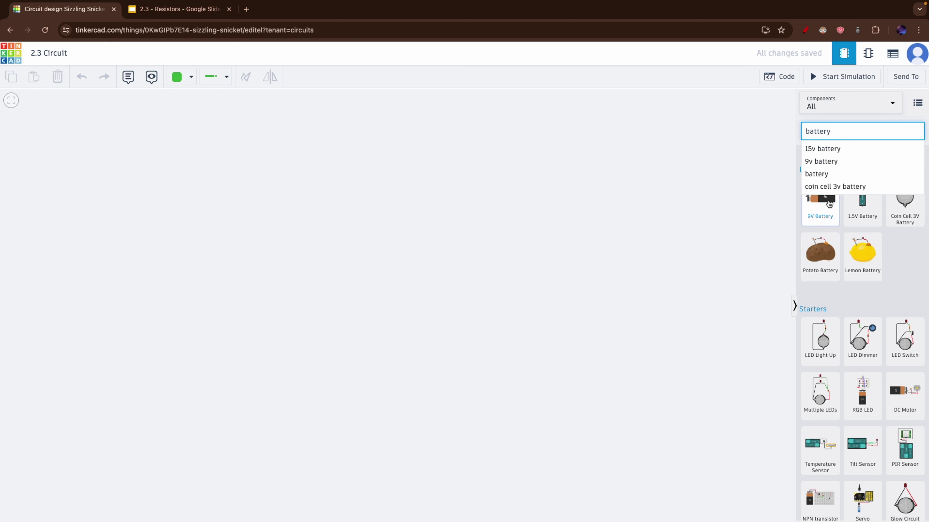
# Place a 9V battery, rotate it upright with terminals up, and move it lower
pyautogui.moveTo(819, 198); pyautogui.dragTo(302, 320)
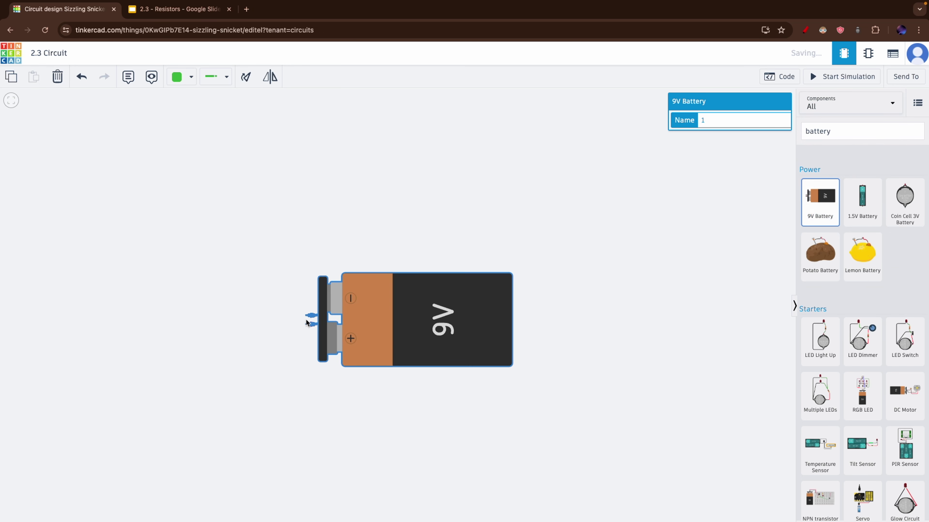
pyautogui.click(268, 76)
pyautogui.click(268, 76)
pyautogui.click(268, 76)
pyautogui.click(245, 76)
pyautogui.click(246, 76)
pyautogui.click(246, 76)
pyautogui.moveTo(311, 390); pyautogui.dragTo(394, 352)
pyautogui.click(525, 371)
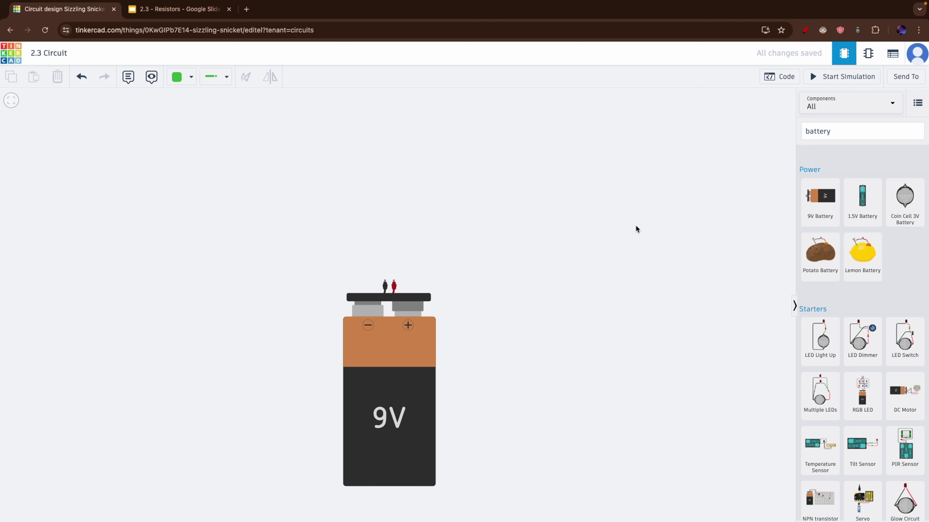
pyautogui.click(857, 133)
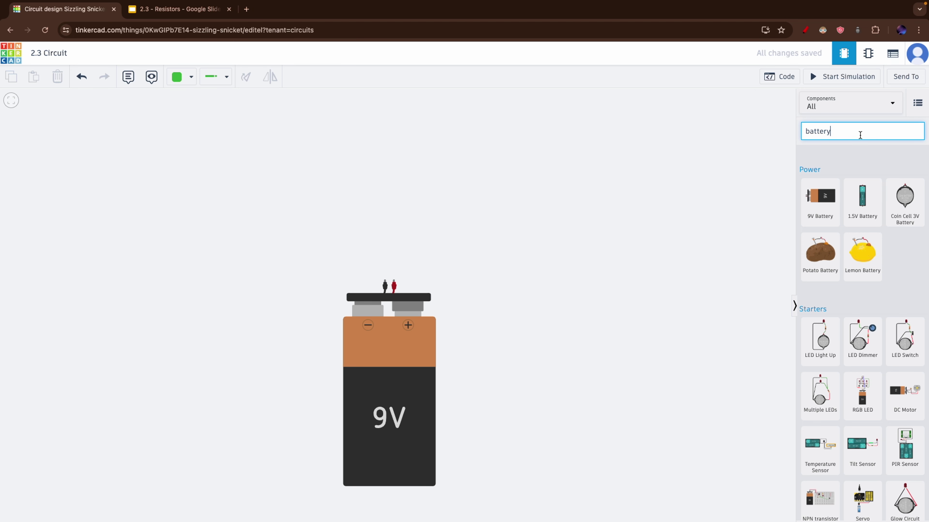
pyautogui.hotkey('ctrl', 'a')
# Place an LED from the 'LED' search above the battery
pyautogui.write('LED')
pyautogui.moveTo(821, 200); pyautogui.dragTo(390, 233)
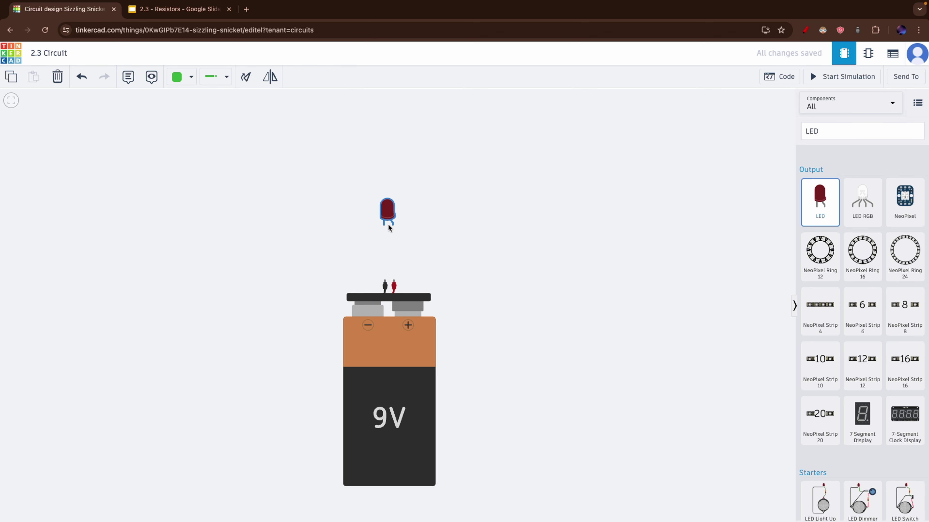
pyautogui.click(455, 259)
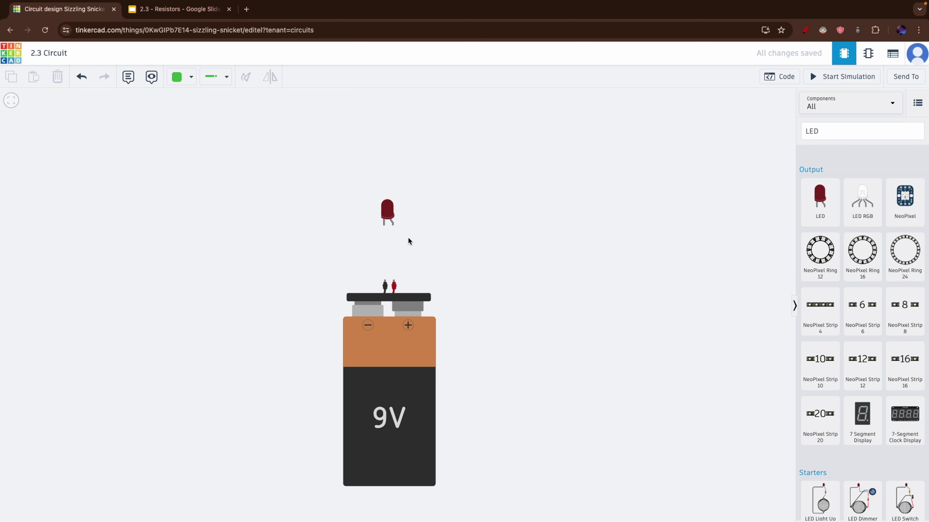
# Wire each LED leg directly to the battery's positive and negative terminals
pyautogui.click(182, 75)
pyautogui.click(183, 74)
pyautogui.click(393, 224)
pyautogui.click(394, 281)
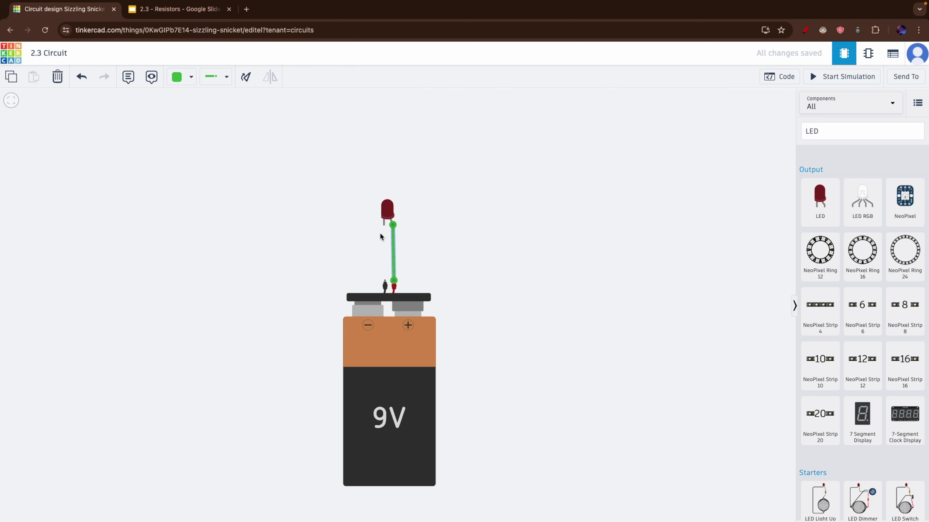
pyautogui.click(383, 226)
pyautogui.click(385, 284)
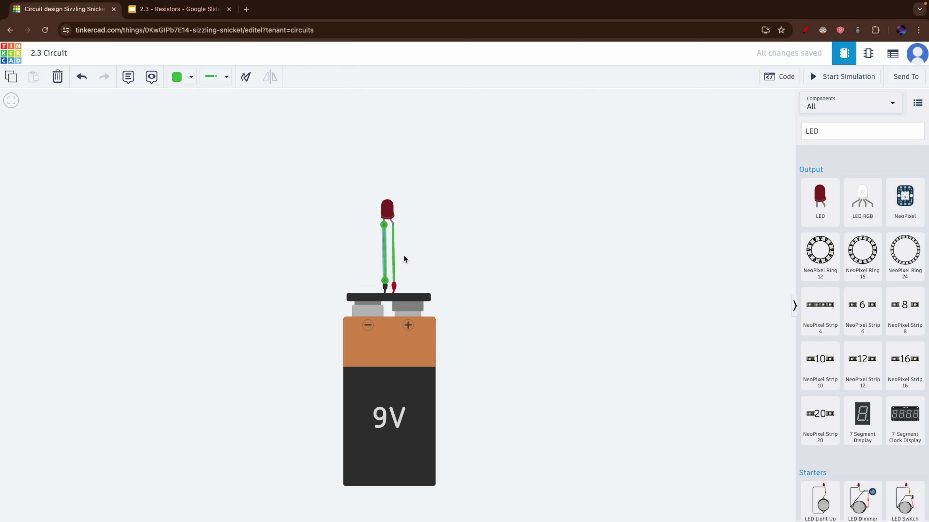
pyautogui.scroll(5, 403, 255)
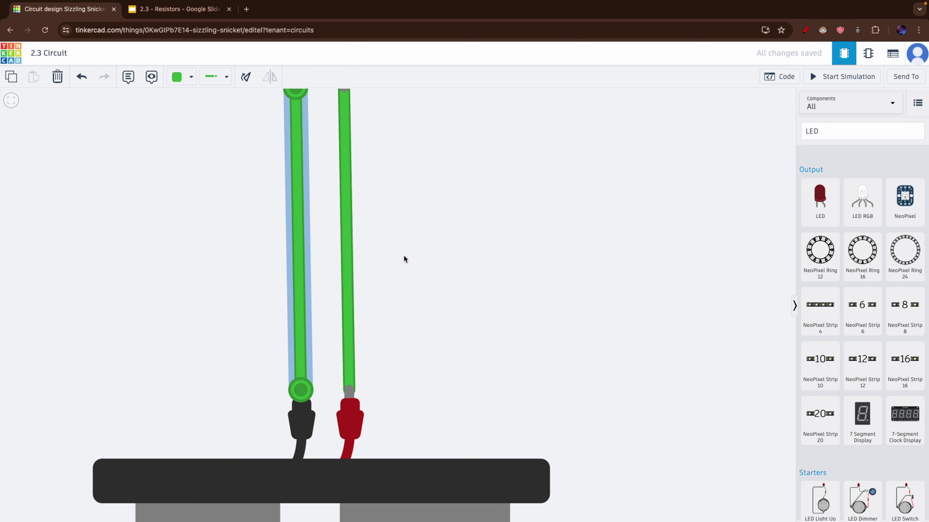
pyautogui.click(428, 276)
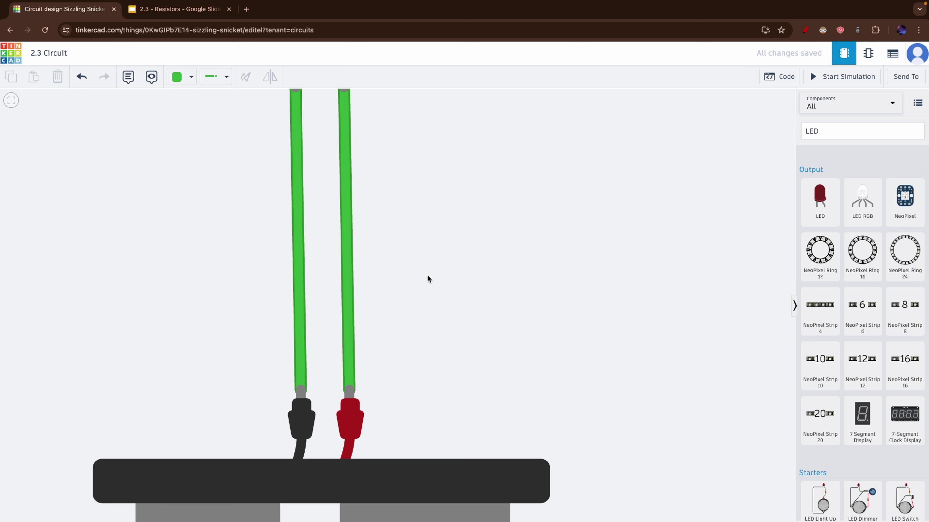
# Delete the cathode and anode wires and move the LED slightly higher above the battery
pyautogui.scroll(-5, 385, 286)
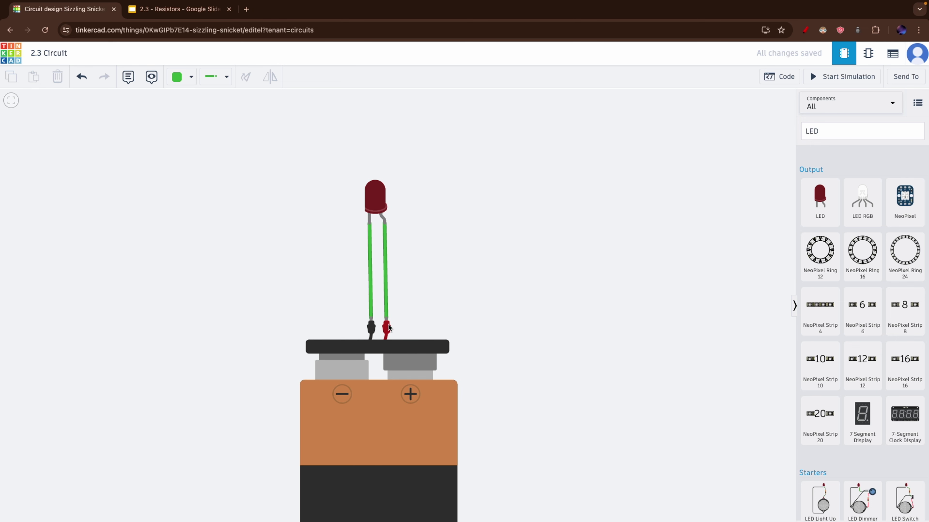
pyautogui.click(384, 222)
pyautogui.click(384, 237)
pyautogui.click(369, 241)
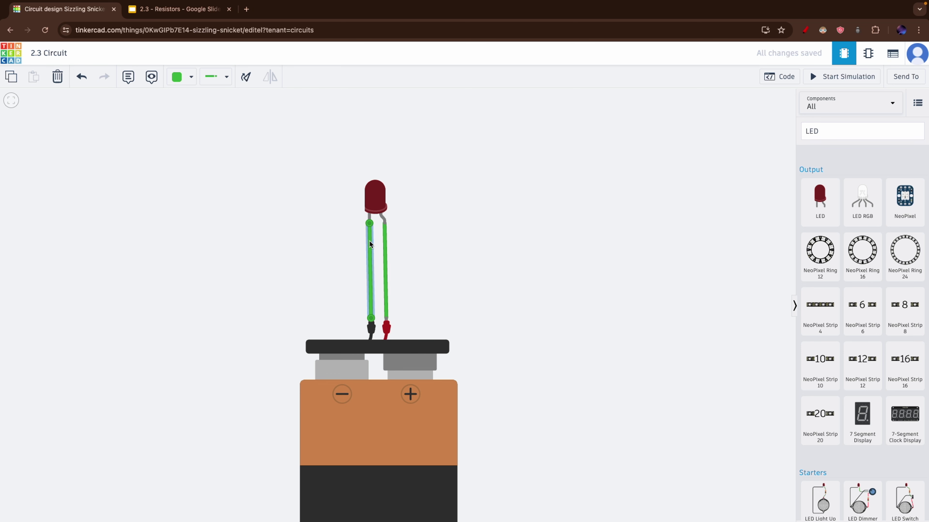
pyautogui.press('Delete')
pyautogui.click(386, 245)
pyautogui.press('Delete')
pyautogui.moveTo(377, 193); pyautogui.dragTo(376, 179)
pyautogui.click(411, 226)
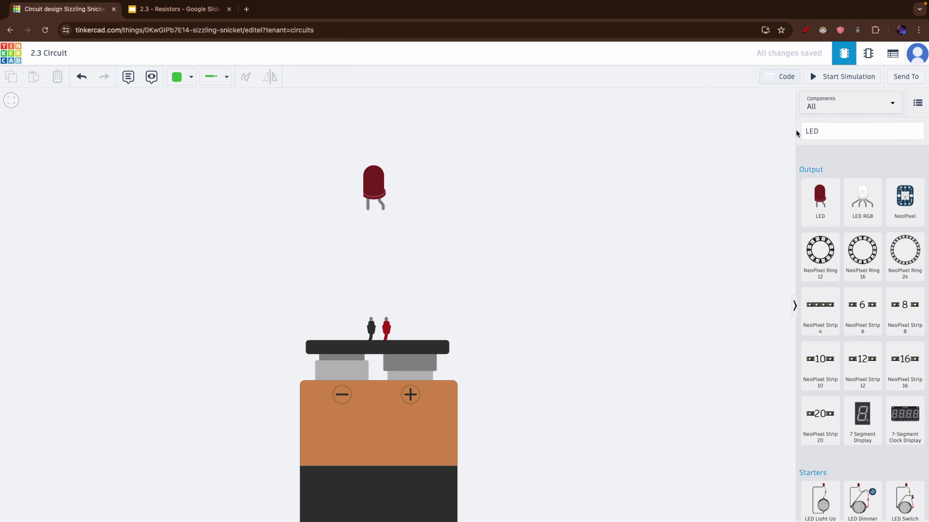
# Search 'resis' and drop a resistor onto the LED's lower leg
pyautogui.click(836, 77)
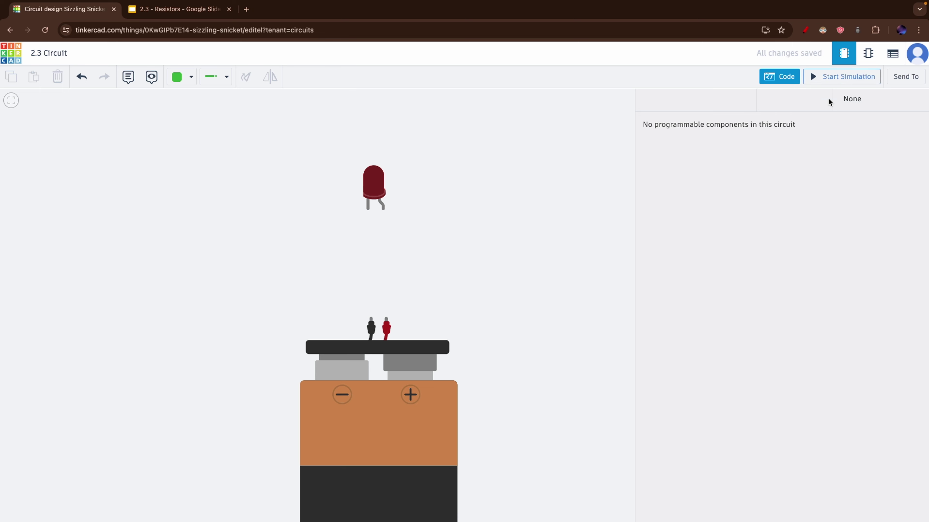
pyautogui.click(781, 80)
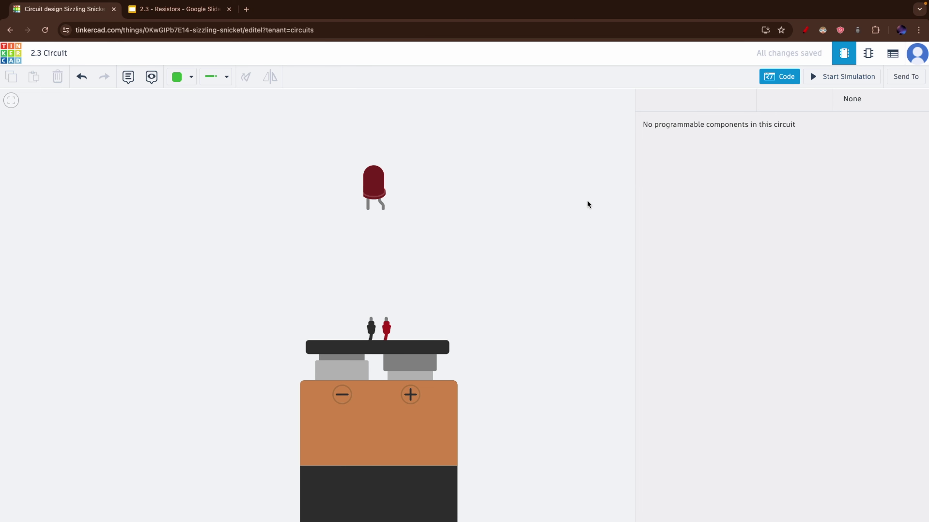
pyautogui.click(841, 131)
pyautogui.press('BackSpace')
pyautogui.press('BackSpace')
pyautogui.press('BackSpace')
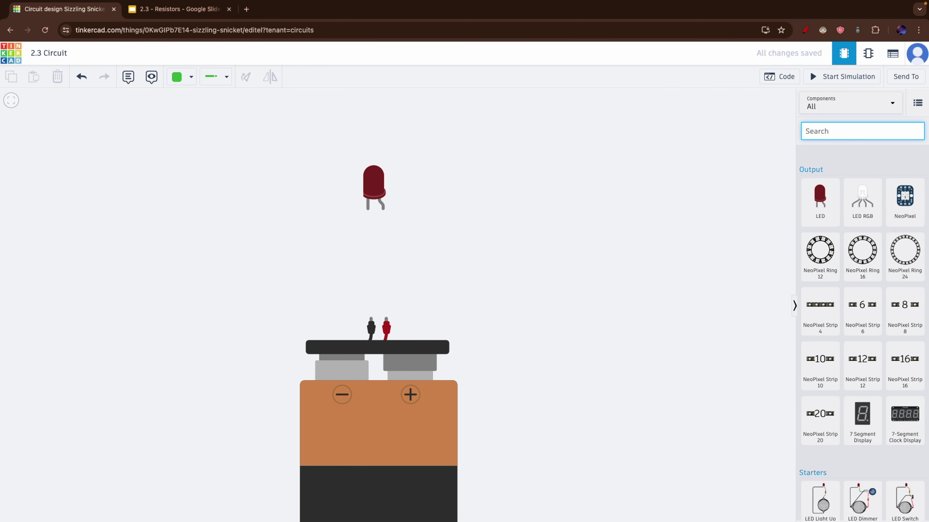
pyautogui.write('resis')
pyautogui.moveTo(820, 199); pyautogui.dragTo(384, 237)
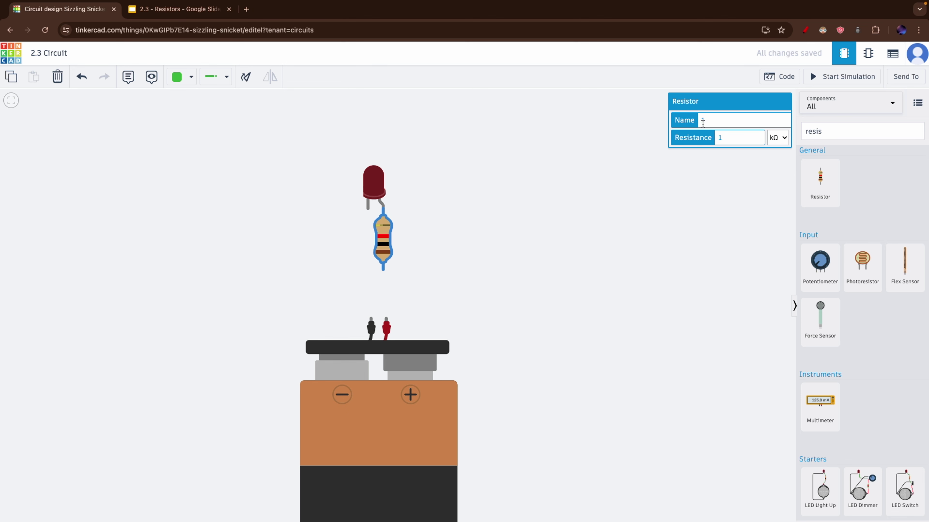
# Change the resistor's resistance unit to Ω
pyautogui.click(777, 137)
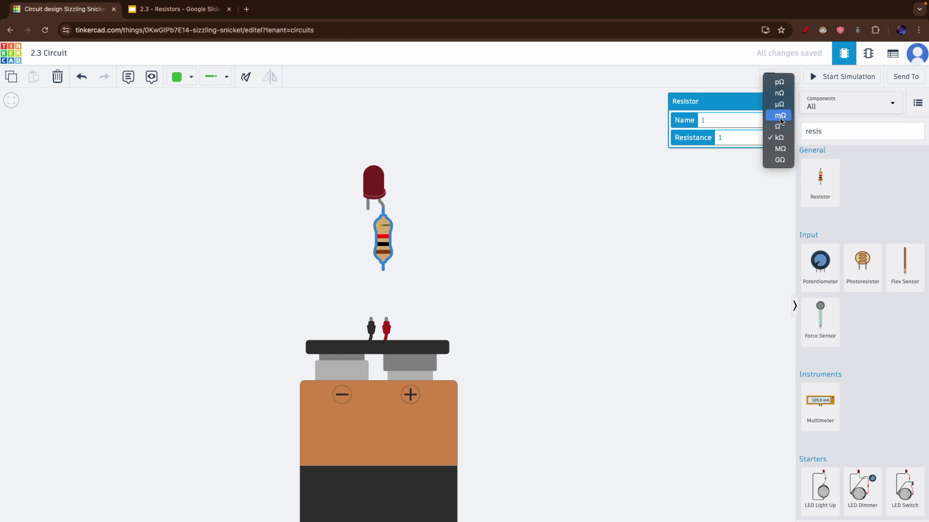
pyautogui.click(779, 126)
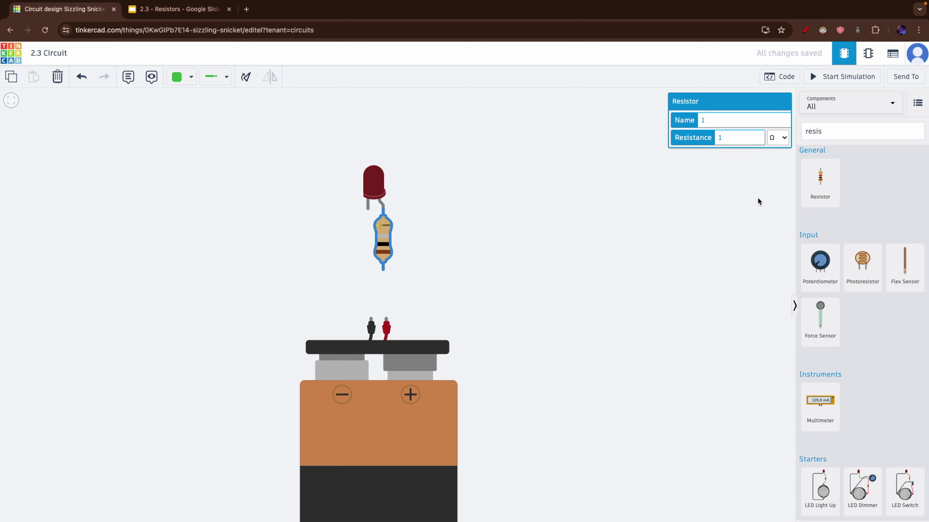
pyautogui.click(166, 9)
# Read R = 450 Ω from the Resistors slide and enter 450 as the resistance
pyautogui.click(360, 376)
pyautogui.moveTo(360, 375); pyautogui.dragTo(297, 380)
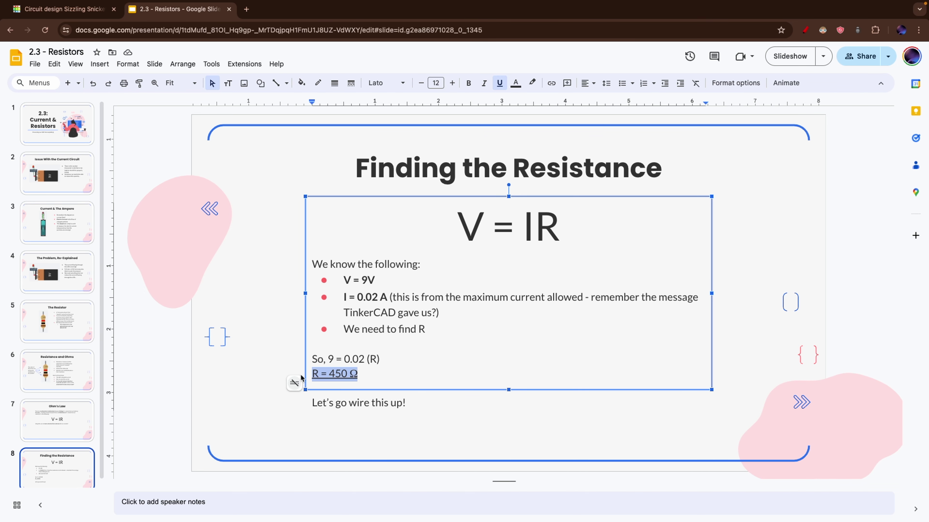
pyautogui.click(261, 380)
pyautogui.click(65, 9)
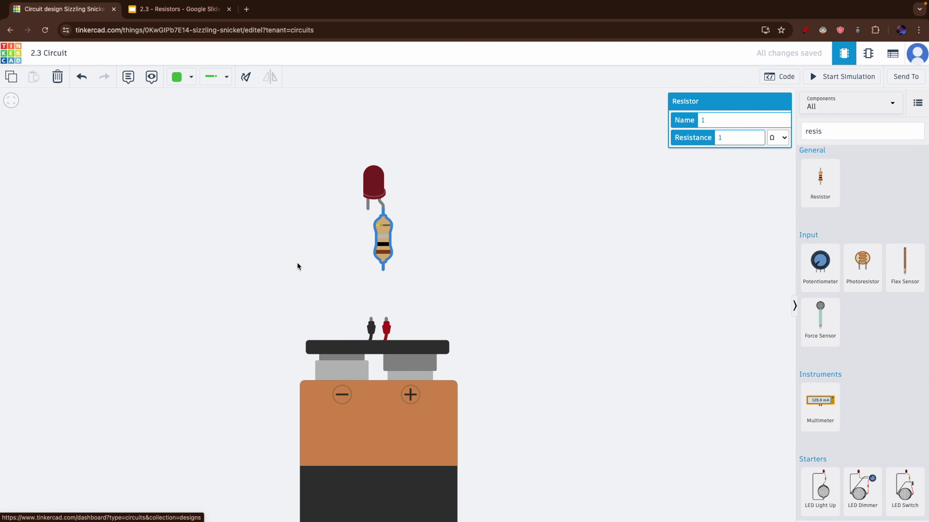
pyautogui.moveTo(737, 137); pyautogui.dragTo(716, 137)
pyautogui.write('450')
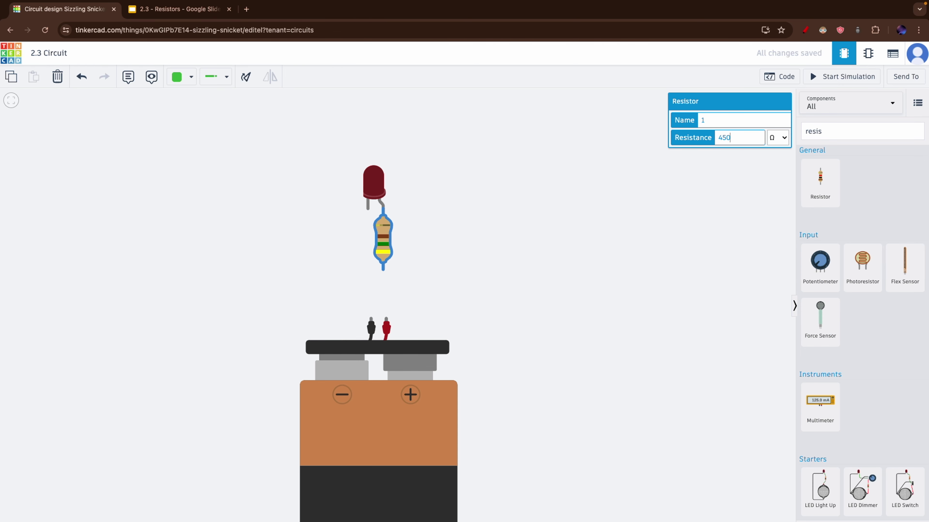
pyautogui.click(561, 273)
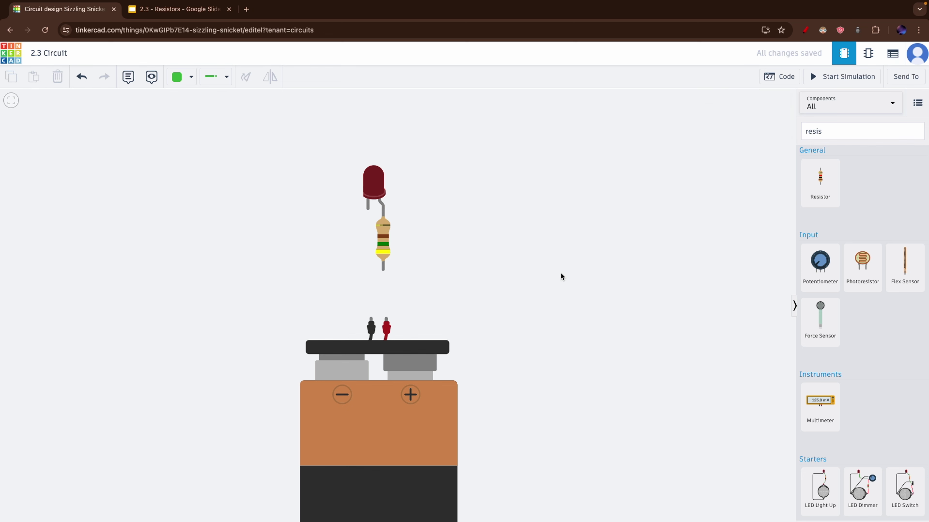
# Nudge the battery up and run a red wire from the resistor to the positive terminal
pyautogui.moveTo(385, 338); pyautogui.dragTo(384, 327)
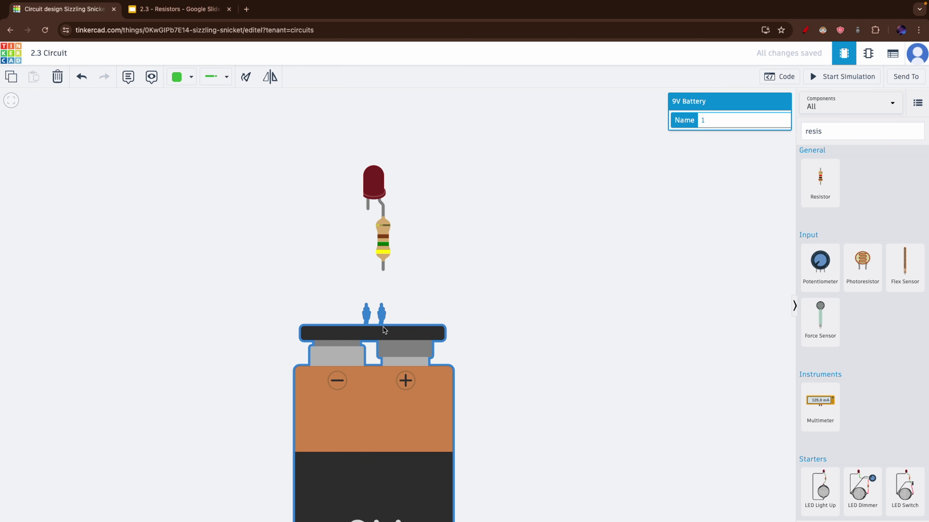
pyautogui.click(384, 271)
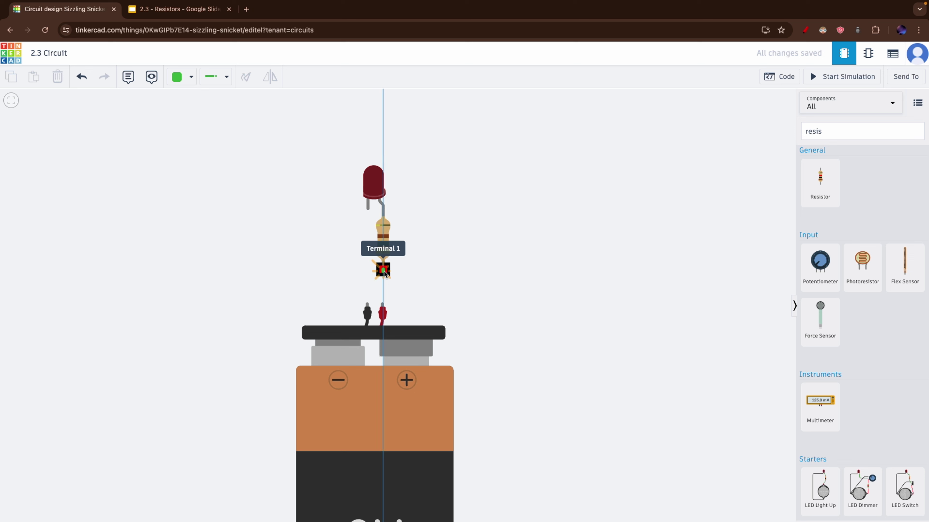
pyautogui.click(383, 301)
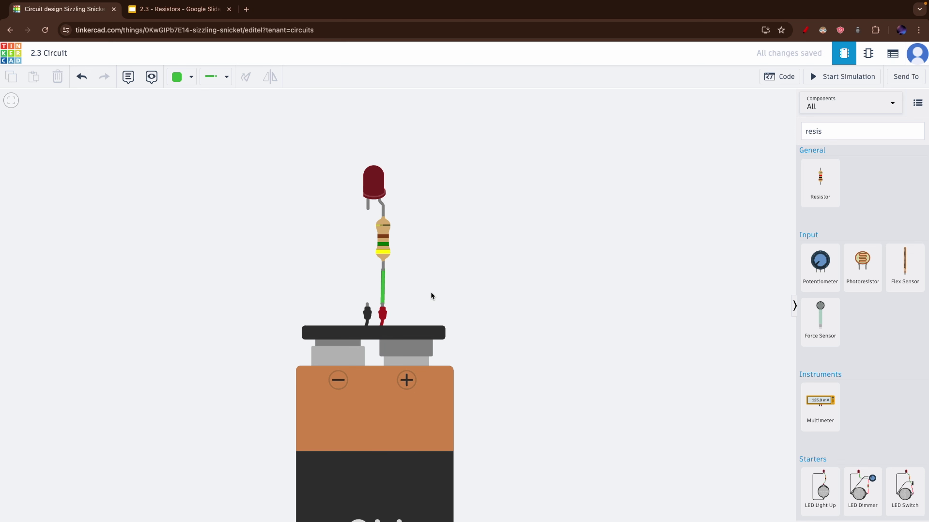
pyautogui.click(382, 281)
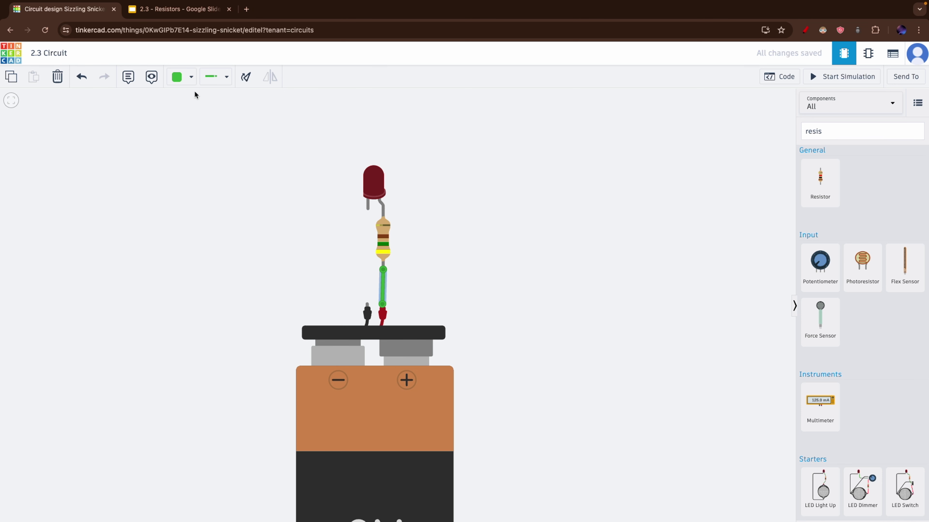
pyautogui.click(190, 76)
pyautogui.click(197, 126)
# Run a black wire from the LED cathode to the negative terminal, then select the LED
pyautogui.click(368, 209)
pyautogui.click(367, 305)
pyautogui.click(186, 81)
pyautogui.click(198, 108)
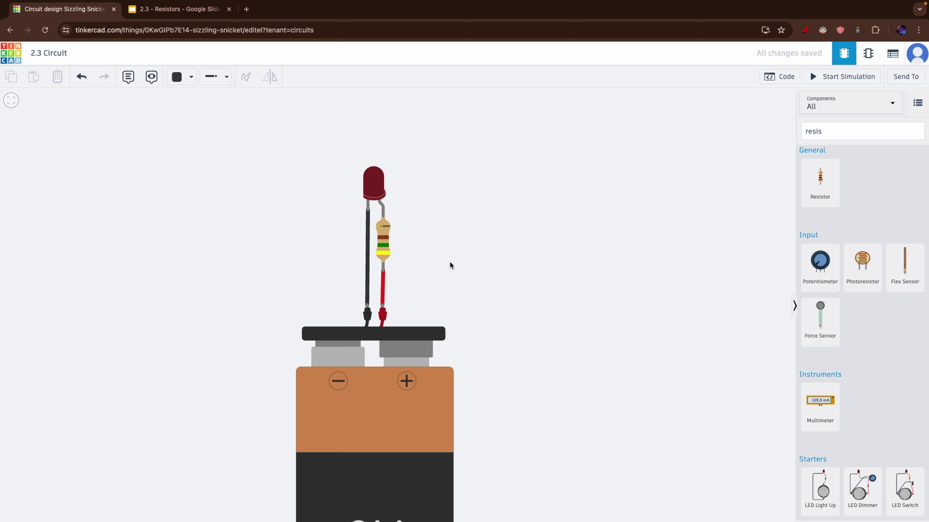
pyautogui.click(372, 181)
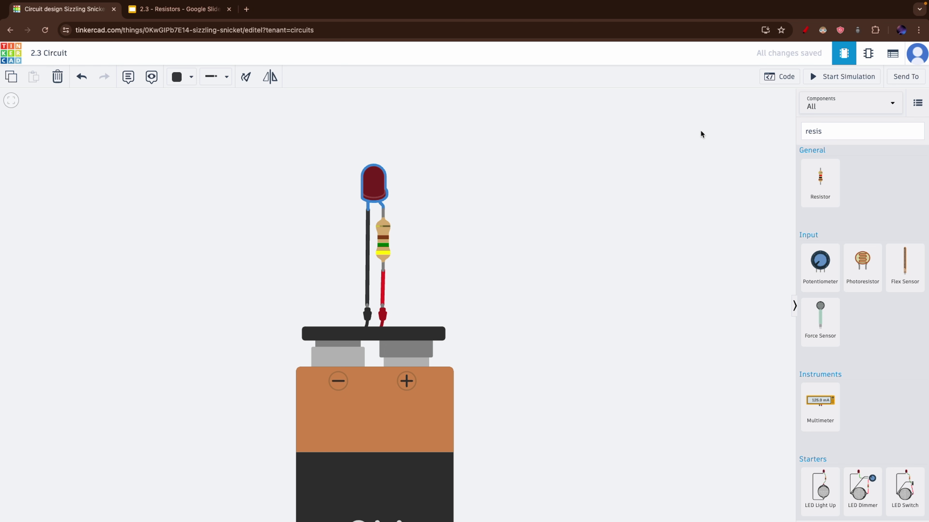
pyautogui.click(679, 171)
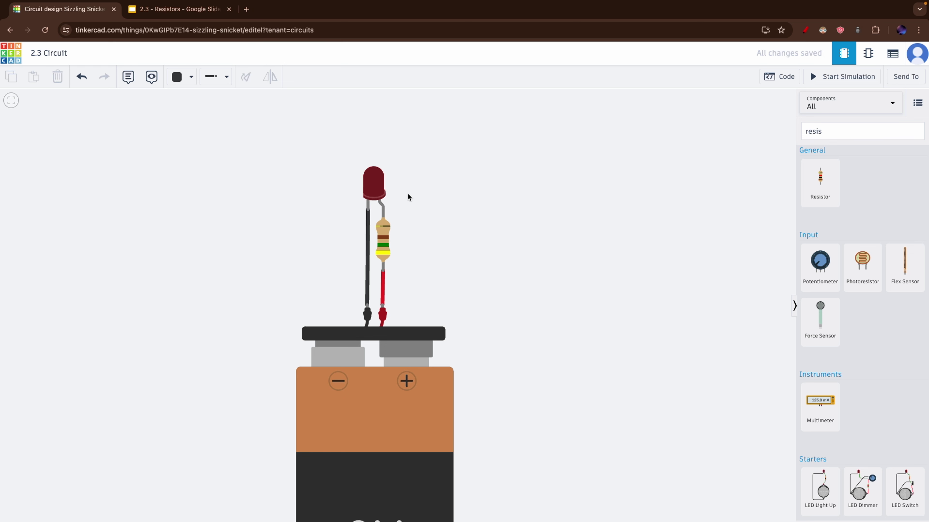
# Change the LED's colour to Blue
pyautogui.click(371, 182)
pyautogui.click(701, 137)
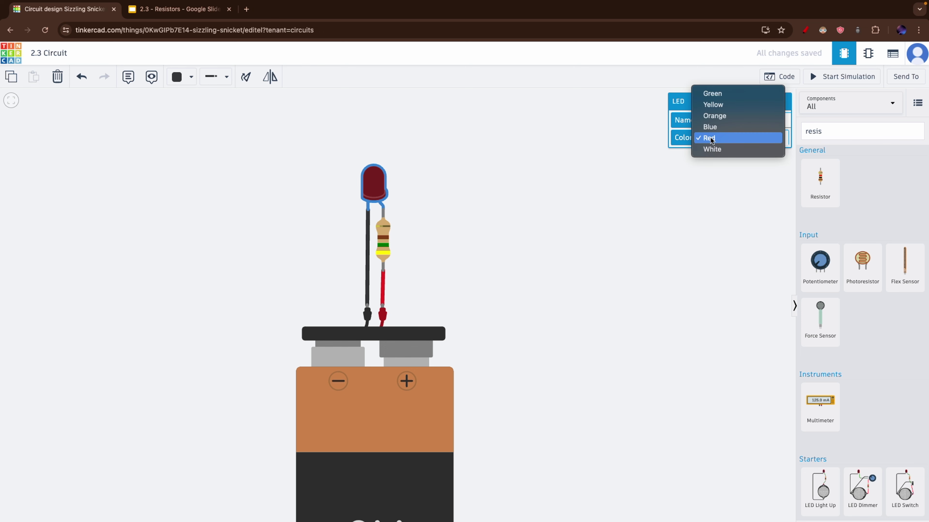
pyautogui.click(717, 127)
pyautogui.click(555, 261)
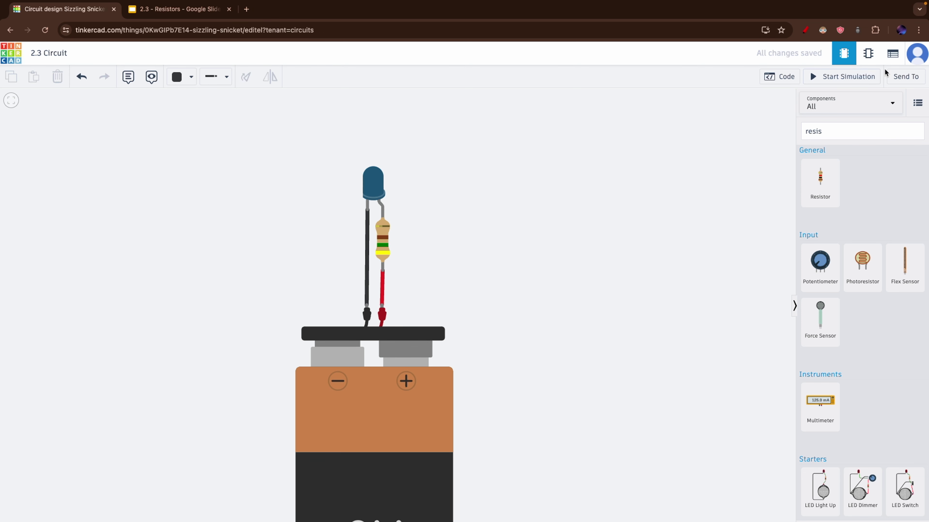
# Run the simulation, pan to watch the LED light, then stop it
pyautogui.click(850, 78)
pyautogui.moveTo(495, 279); pyautogui.dragTo(437, 224)
pyautogui.moveTo(455, 347); pyautogui.dragTo(413, 328)
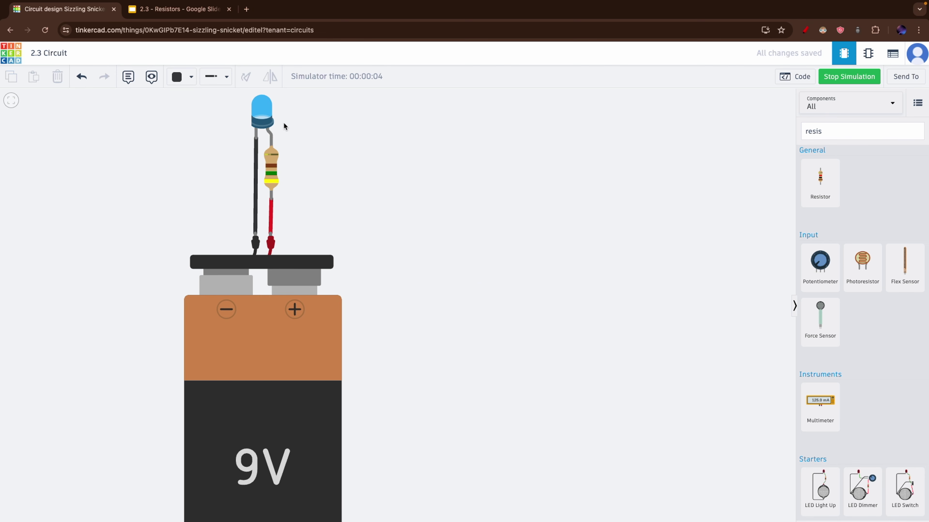
pyautogui.moveTo(361, 161); pyautogui.dragTo(415, 172)
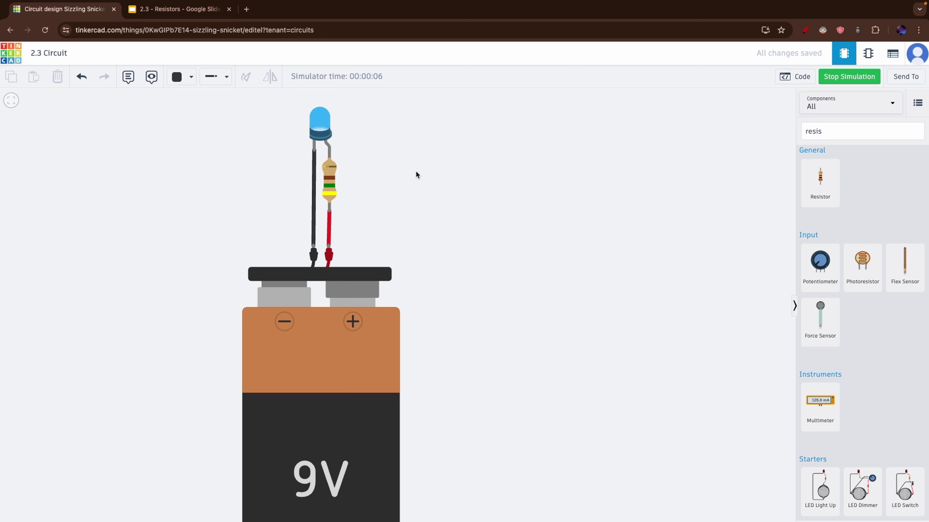
pyautogui.click(834, 78)
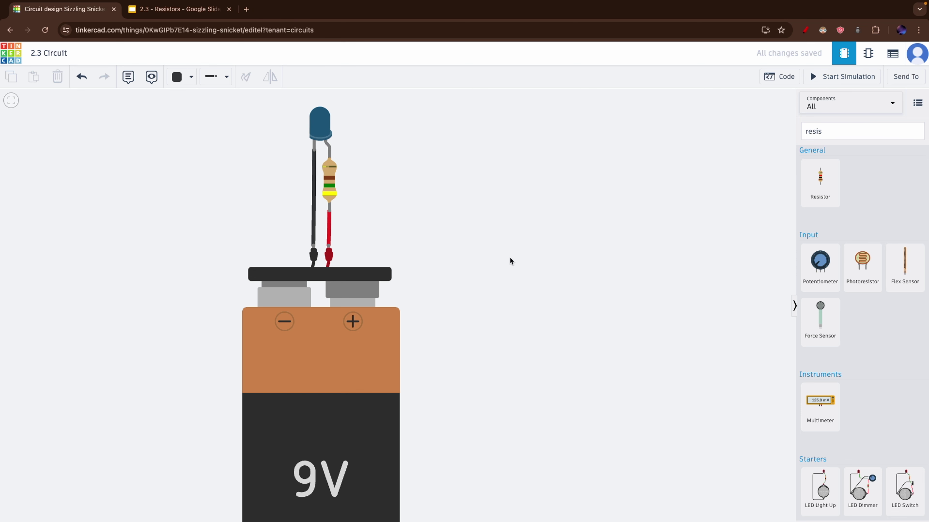
# Shift the first circuit left and place a second upright 9V battery beside it
pyautogui.moveTo(509, 257); pyautogui.dragTo(419, 264)
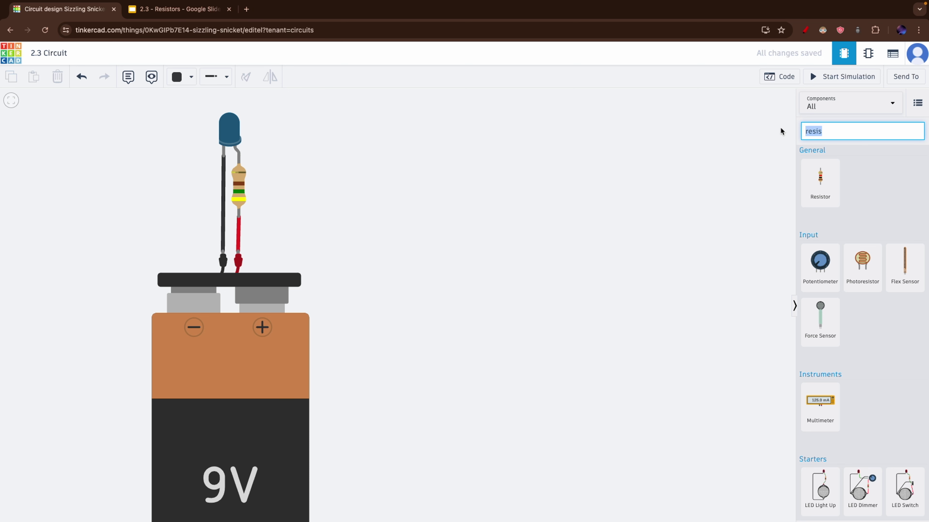
pyautogui.doubleClick(813, 131)
pyautogui.write('batt')
pyautogui.moveTo(820, 198); pyautogui.dragTo(548, 351)
pyautogui.click(246, 76)
pyautogui.click(246, 77)
pyautogui.click(245, 77)
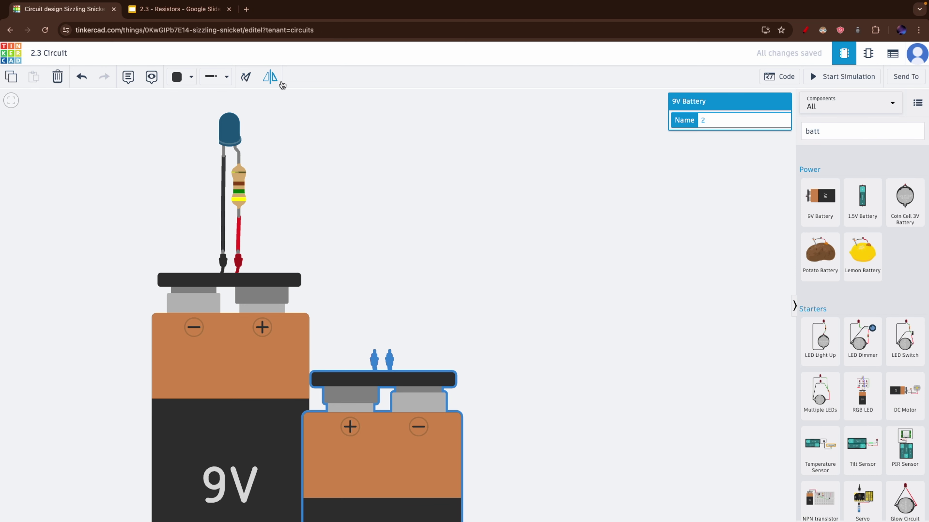
pyautogui.moveTo(460, 364); pyautogui.dragTo(475, 344)
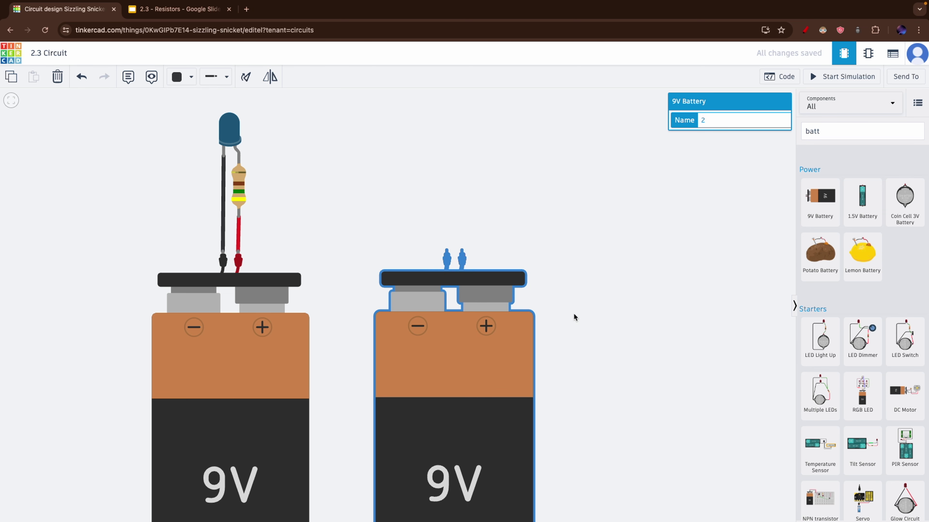
pyautogui.click(592, 314)
# Add a Blue LED above the new battery
pyautogui.click(847, 131)
pyautogui.click(774, 133)
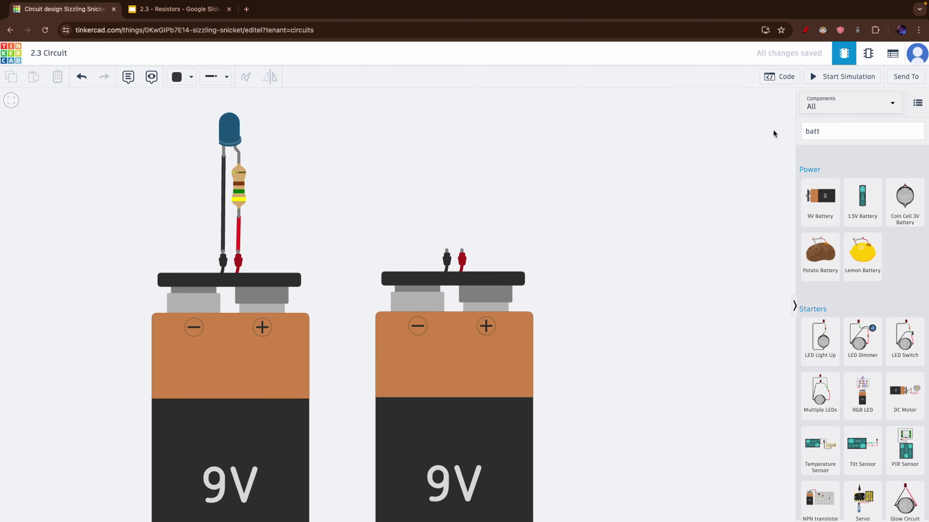
pyautogui.click(816, 138)
pyautogui.write('led')
pyautogui.moveTo(820, 201); pyautogui.dragTo(453, 155)
pyautogui.click(711, 137)
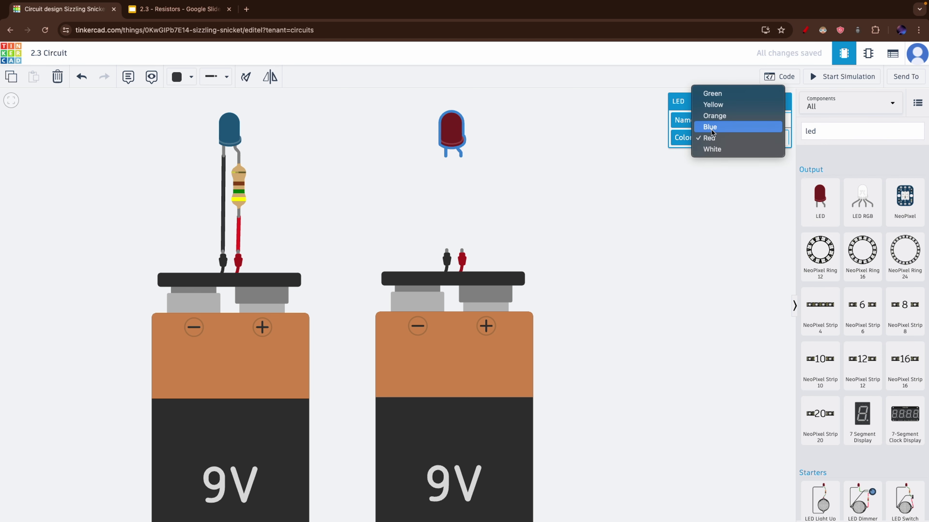
pyautogui.click(713, 127)
# Wire anode to positive in red and cathode to negative in black, then simulate
pyautogui.click(461, 155)
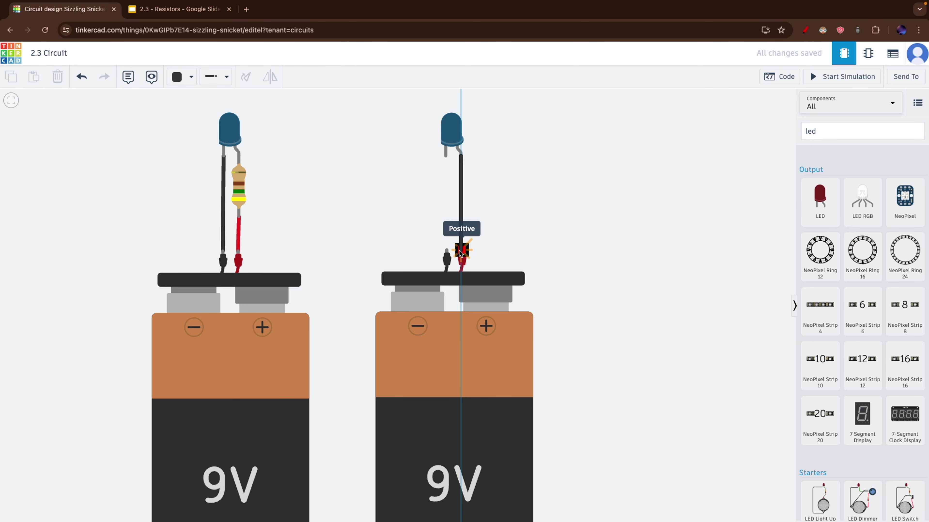
pyautogui.click(461, 250)
pyautogui.click(179, 76)
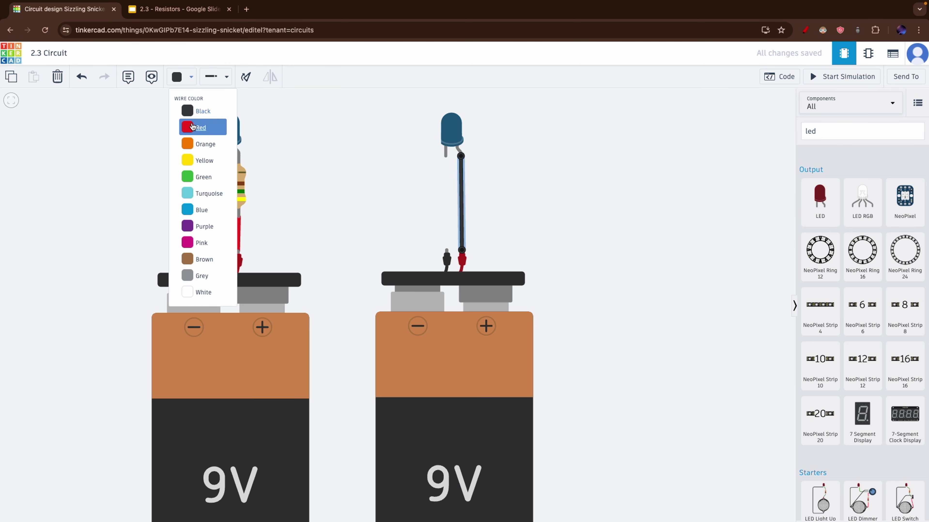
pyautogui.click(199, 124)
pyautogui.click(444, 157)
pyautogui.click(447, 249)
pyautogui.click(183, 85)
pyautogui.click(194, 108)
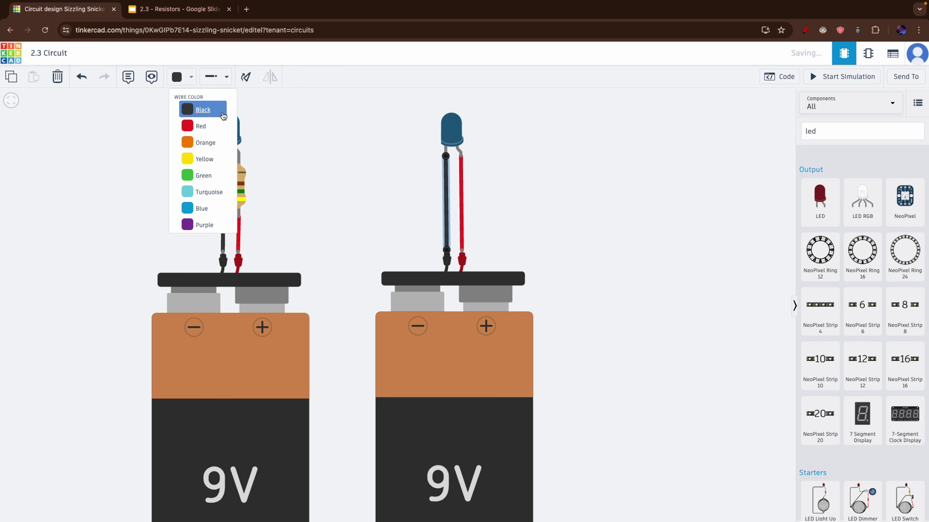
pyautogui.click(404, 135)
pyautogui.click(837, 76)
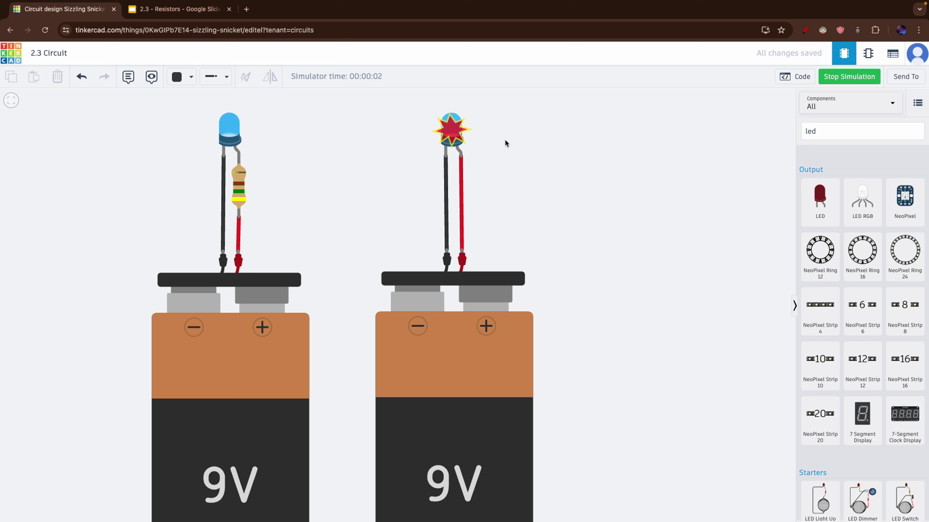
# Pan to compare the glowing and burnt-out LEDs, then stop the simulation
pyautogui.moveTo(521, 155); pyautogui.dragTo(451, 157)
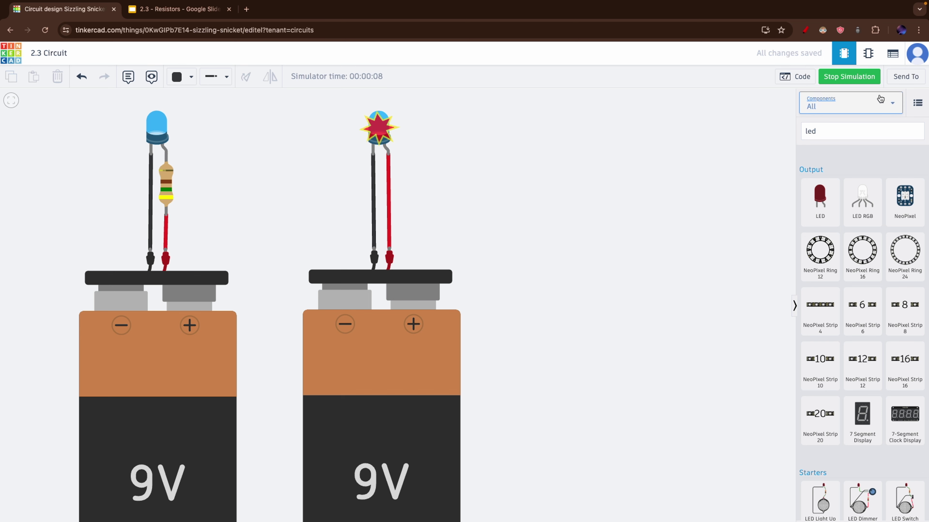
pyautogui.click(849, 76)
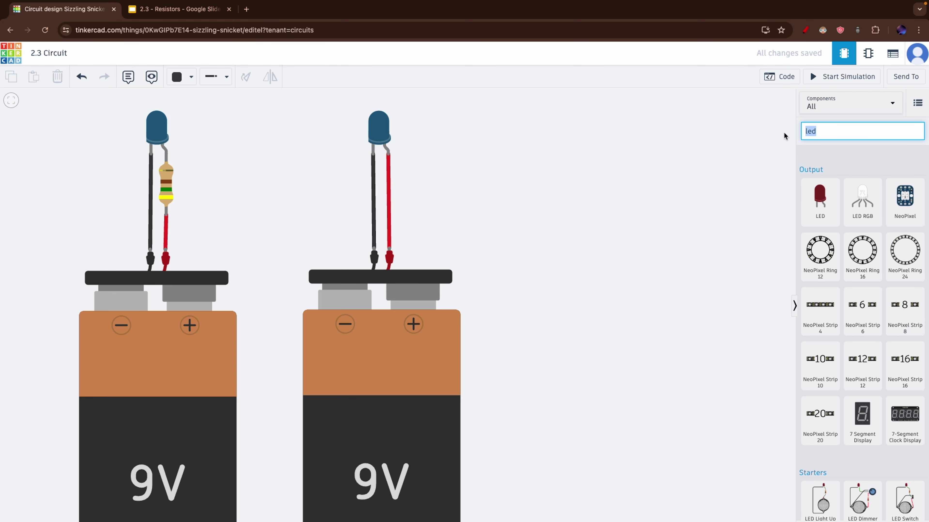
# Search 'battery' and place a 1.5V AA battery on the canvas
pyautogui.click(779, 76)
pyautogui.click(779, 76)
pyautogui.click(851, 131)
pyautogui.press('BackSpace')
pyautogui.press('BackSpace')
pyautogui.press('BackSpace')
pyautogui.write('battery')
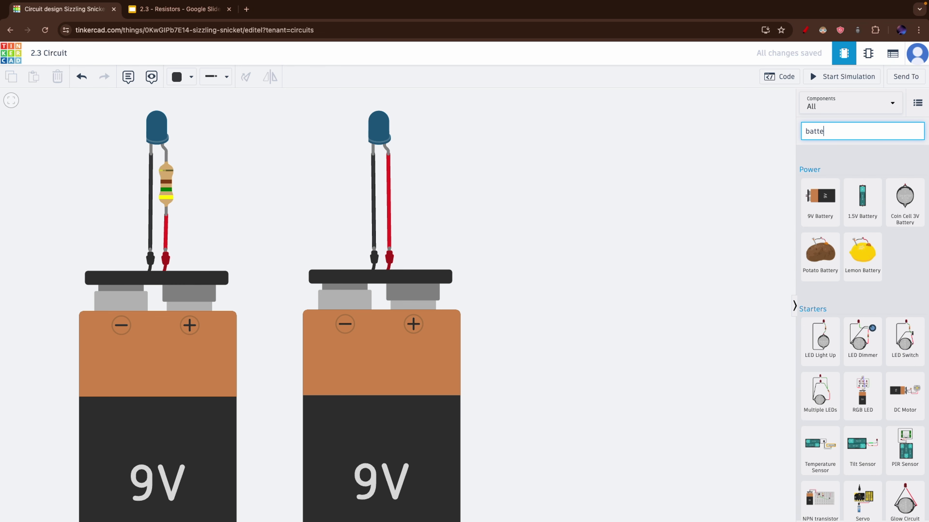
pyautogui.click(863, 218)
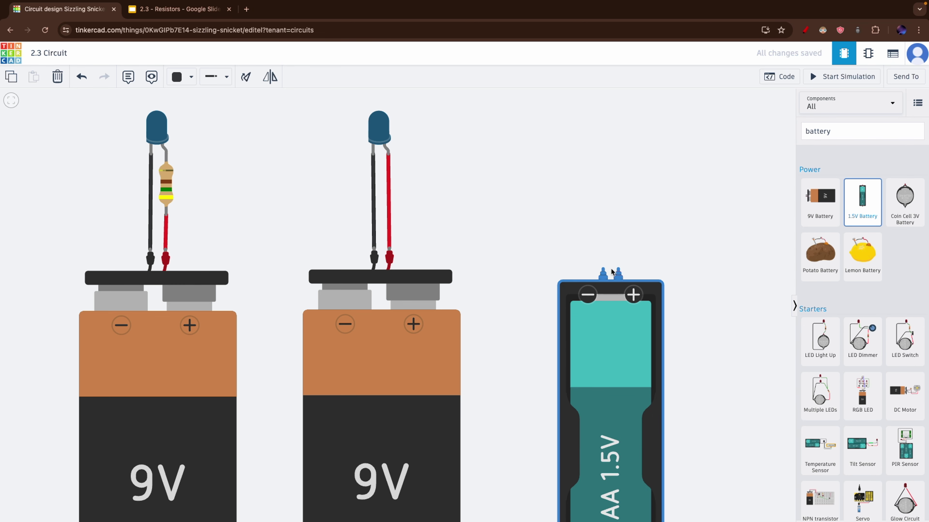
pyautogui.click(611, 329)
pyautogui.click(832, 121)
# Add a Blue LED positioned above the AA battery
pyautogui.click(779, 76)
pyautogui.click(779, 76)
pyautogui.press('BackSpace')
pyautogui.press('BackSpace')
pyautogui.press('BackSpace')
pyautogui.press('BackSpace')
pyautogui.press('BackSpace')
pyautogui.press('BackSpace')
pyautogui.press('BackSpace')
pyautogui.write('led')
pyautogui.moveTo(820, 200)
pyautogui.mouseDown()
pyautogui.moveTo(582, 231)
pyautogui.moveTo(615, 154)
pyautogui.mouseUp()
pyautogui.click(709, 141)
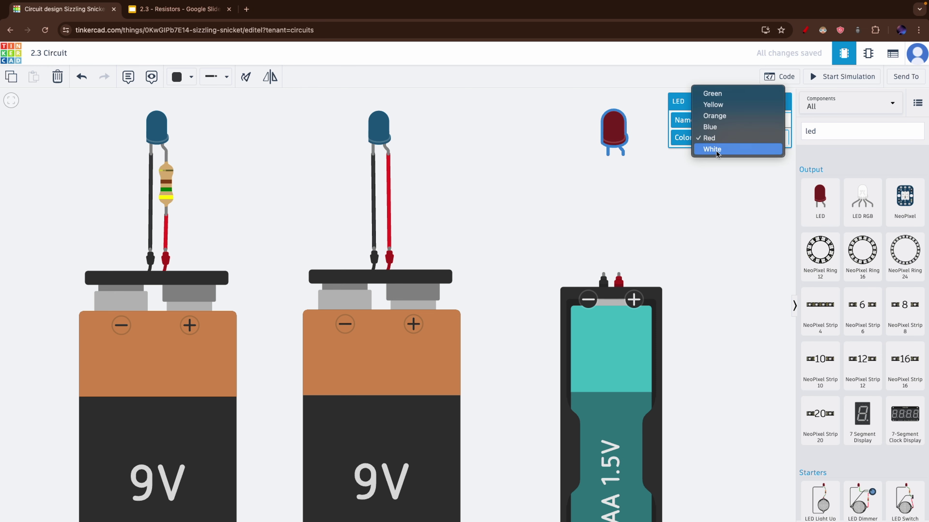
pyautogui.click(717, 126)
pyautogui.moveTo(614, 164); pyautogui.dragTo(603, 141)
# Wire the LED anode to positive in red and cathode to negative in black
pyautogui.click(612, 150)
pyautogui.click(623, 279)
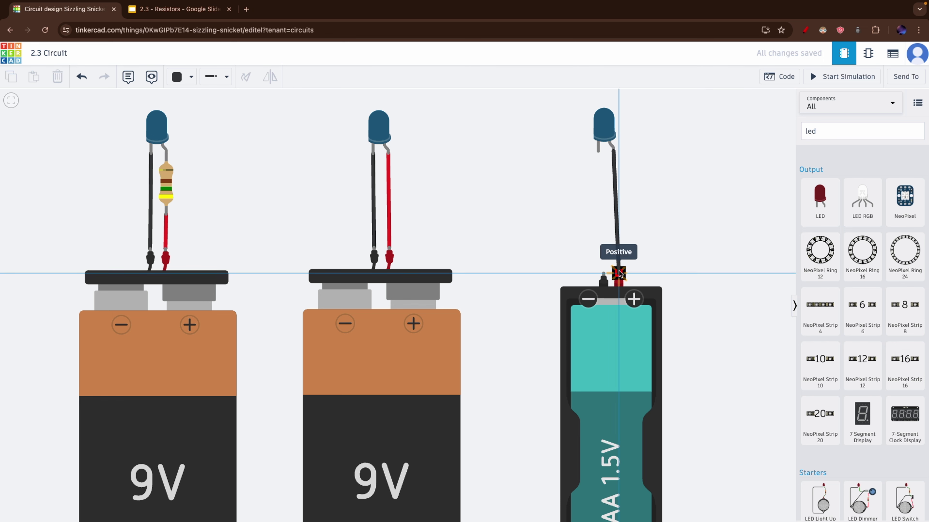
pyautogui.click(182, 76)
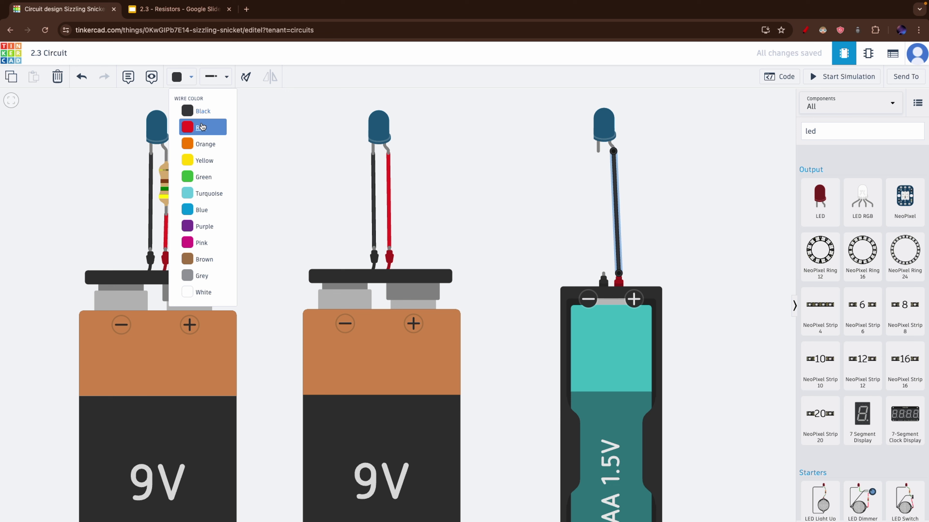
pyautogui.click(201, 127)
pyautogui.click(598, 150)
pyautogui.click(603, 280)
pyautogui.click(178, 78)
pyautogui.click(201, 107)
pyautogui.click(497, 179)
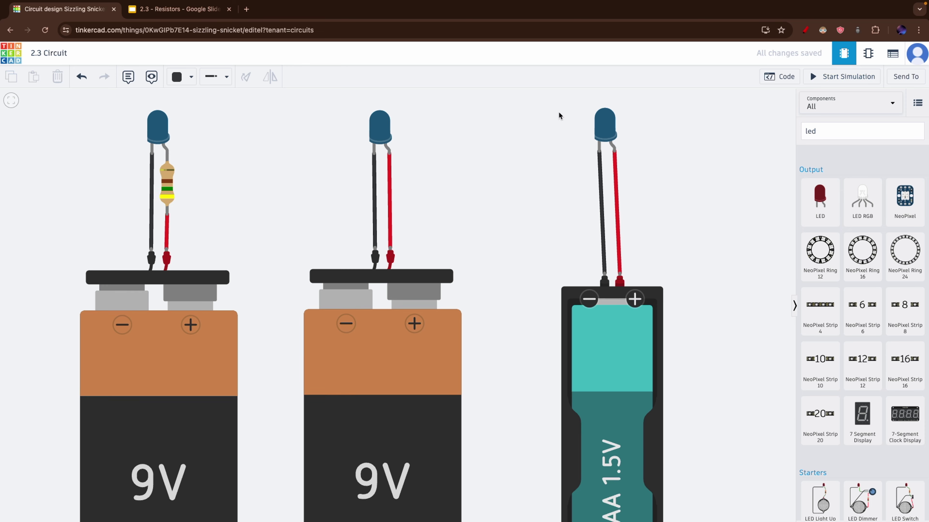
pyautogui.scroll(-2, 549, 132)
pyautogui.scroll(2, 564, 137)
# Run the simulation and check each LED: resistor-protected one glows, direct-9V one bursts, 1.5V AA one stays dark
pyautogui.click(819, 77)
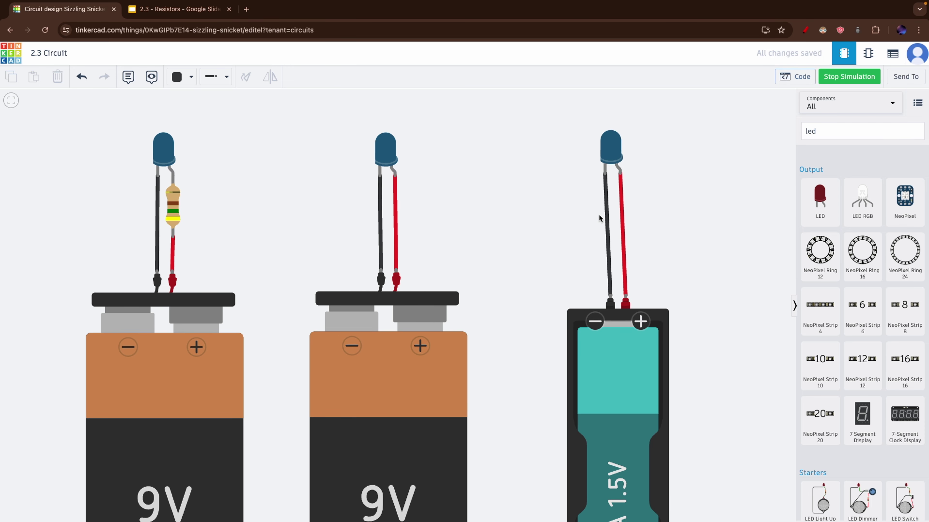
pyautogui.moveTo(563, 212); pyautogui.dragTo(500, 213)
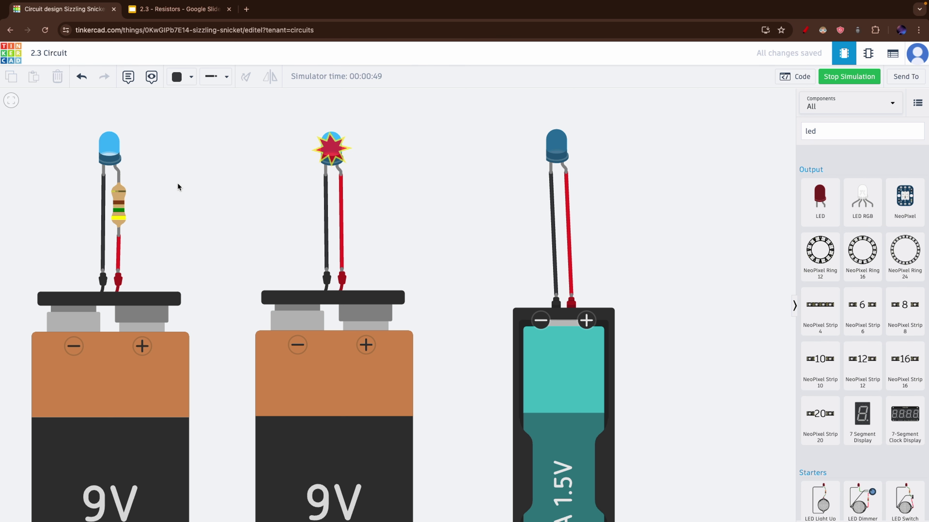
pyautogui.hscroll(-3, 184, 162)
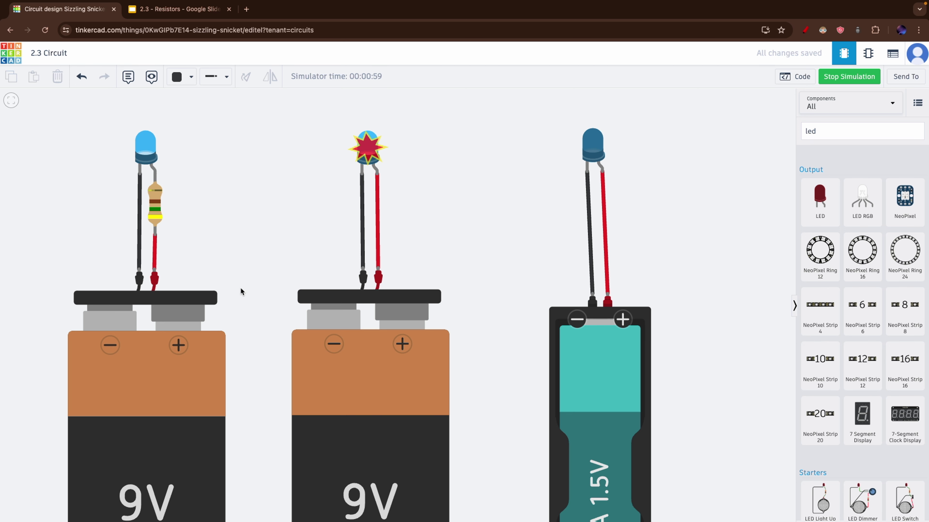
pyautogui.moveTo(235, 310); pyautogui.dragTo(220, 311)
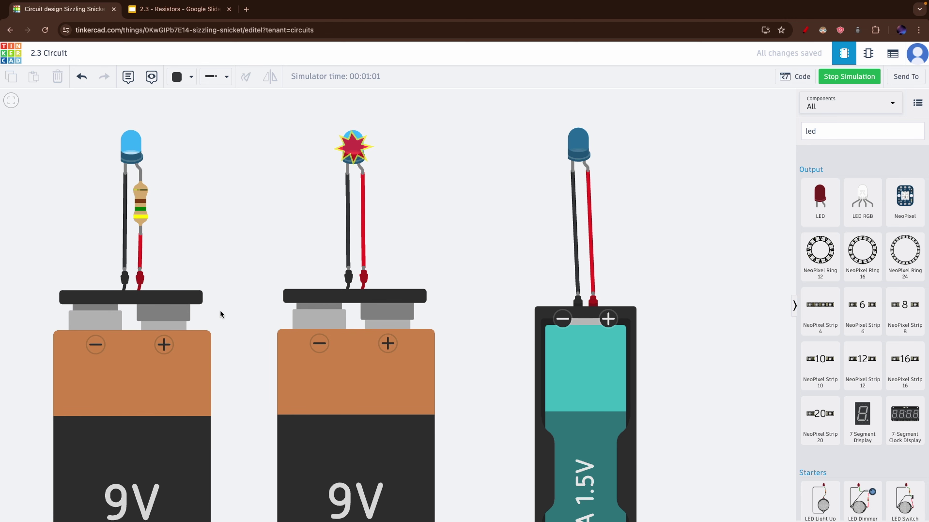